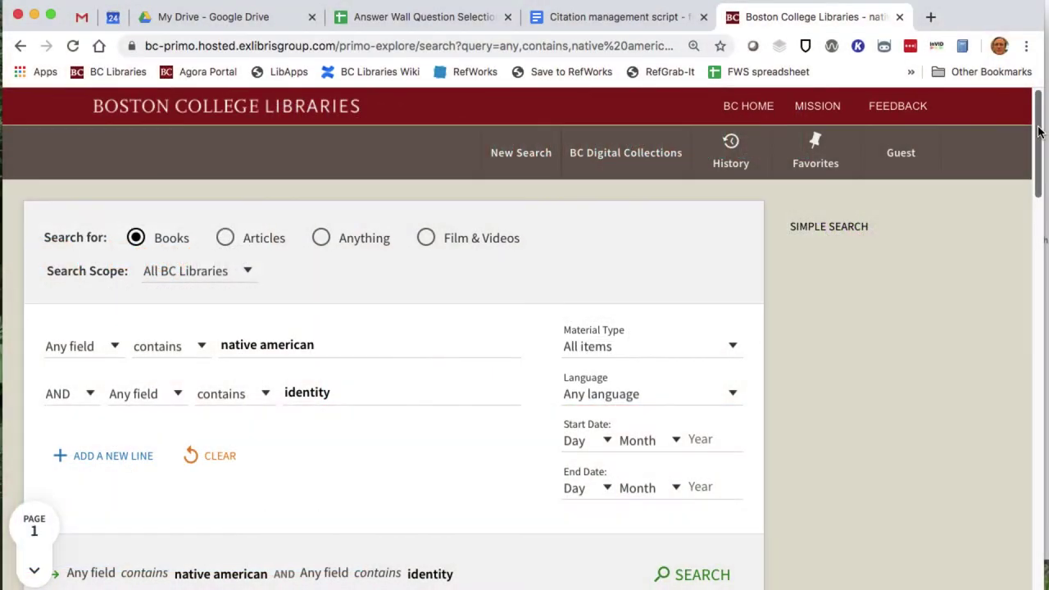
Save the Primo record for Contemporary Native American Political Issues to Zotero's Native American Identity collection
left_click_drag(1037, 126, 1030, 351)
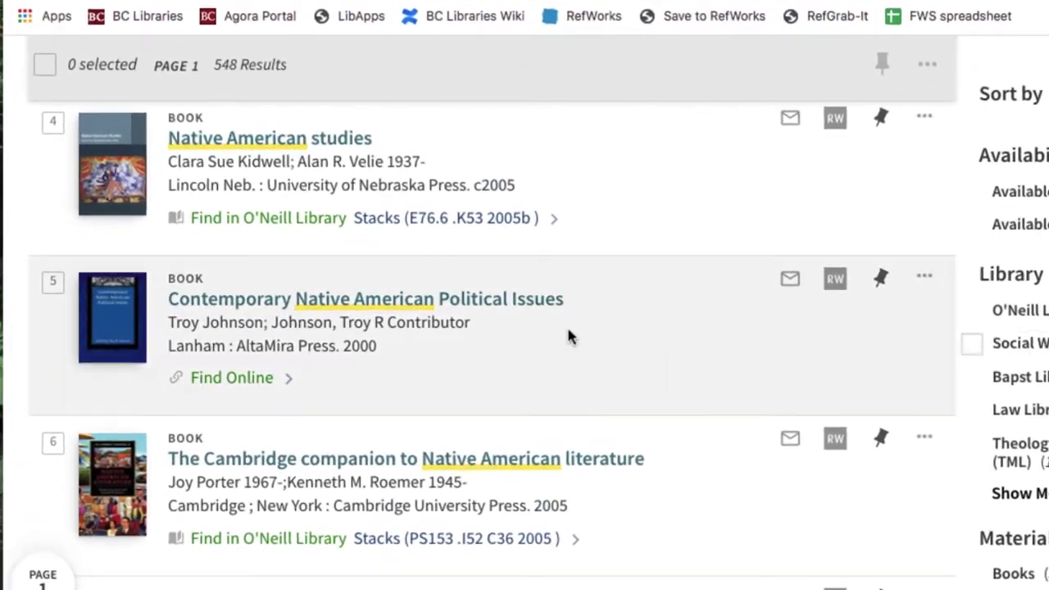
left_click(502, 302)
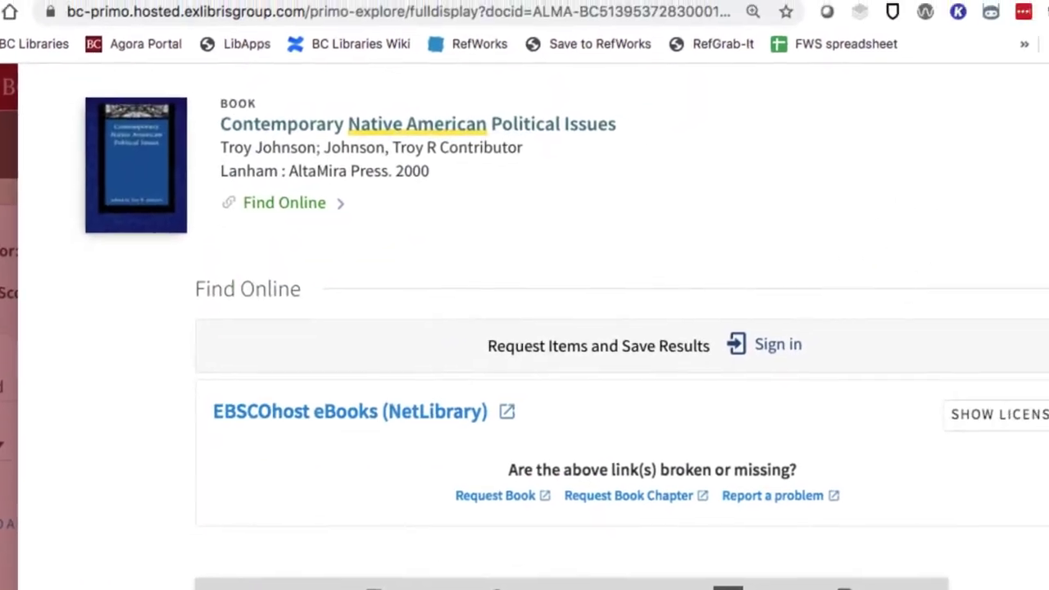
left_click(941, 48)
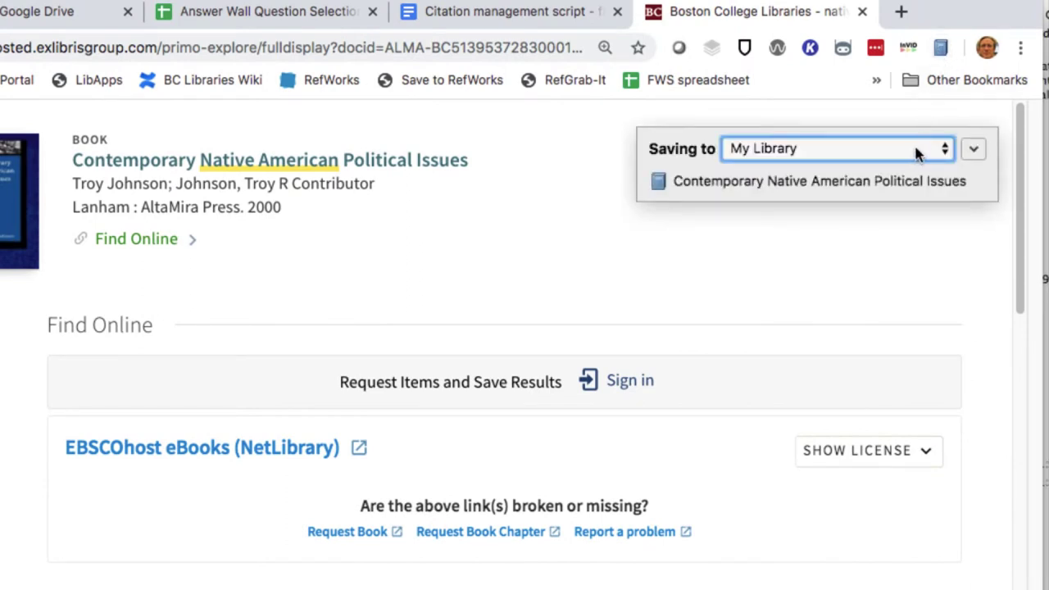
left_click(976, 154)
scroll(846, 270, "down", 5)
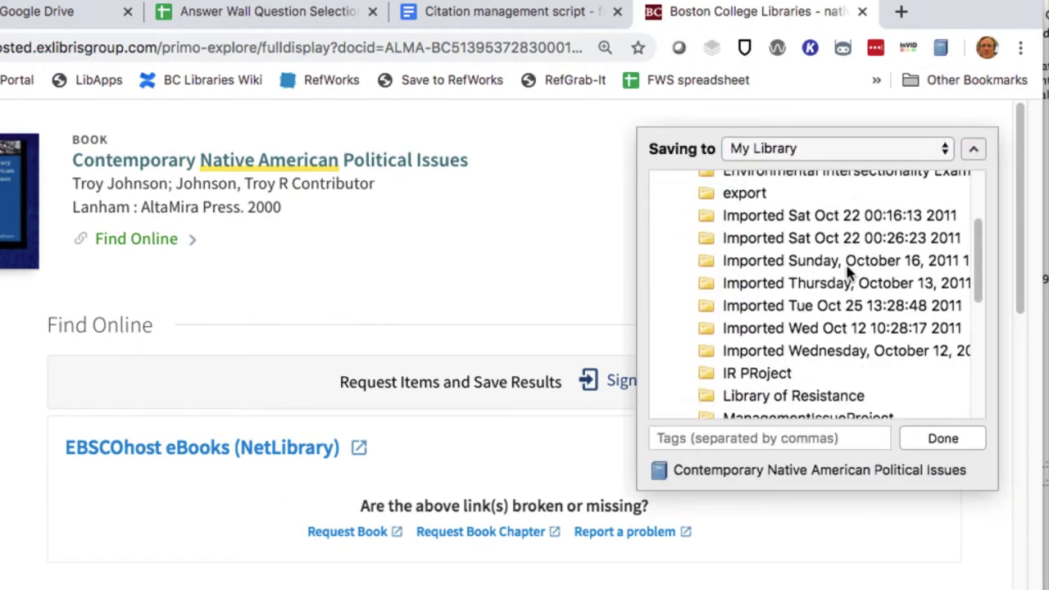
left_click(847, 330)
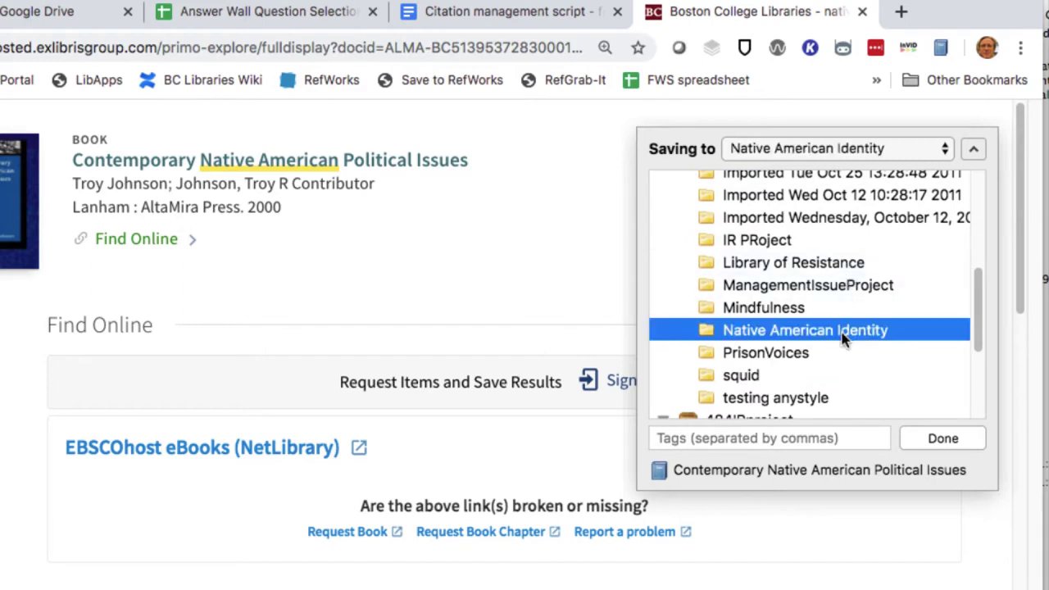
left_click(944, 442)
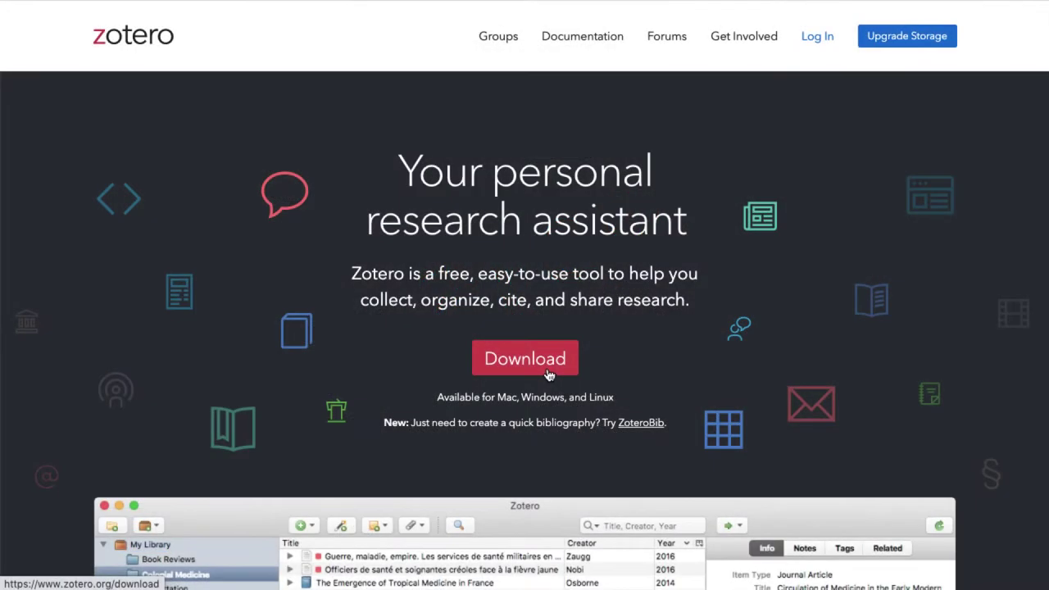
Start downloading the Zotero application from zotero.org
left_click(548, 373)
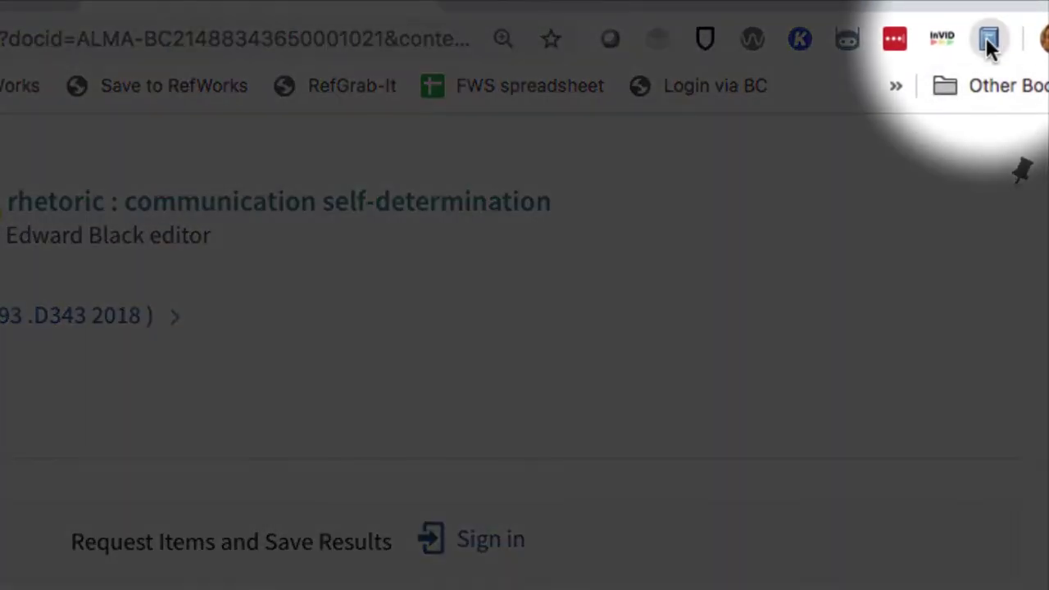
Save the Decolonizing Native American rhetoric record to Native American Identity with the Zotero Connector
left_click(988, 41)
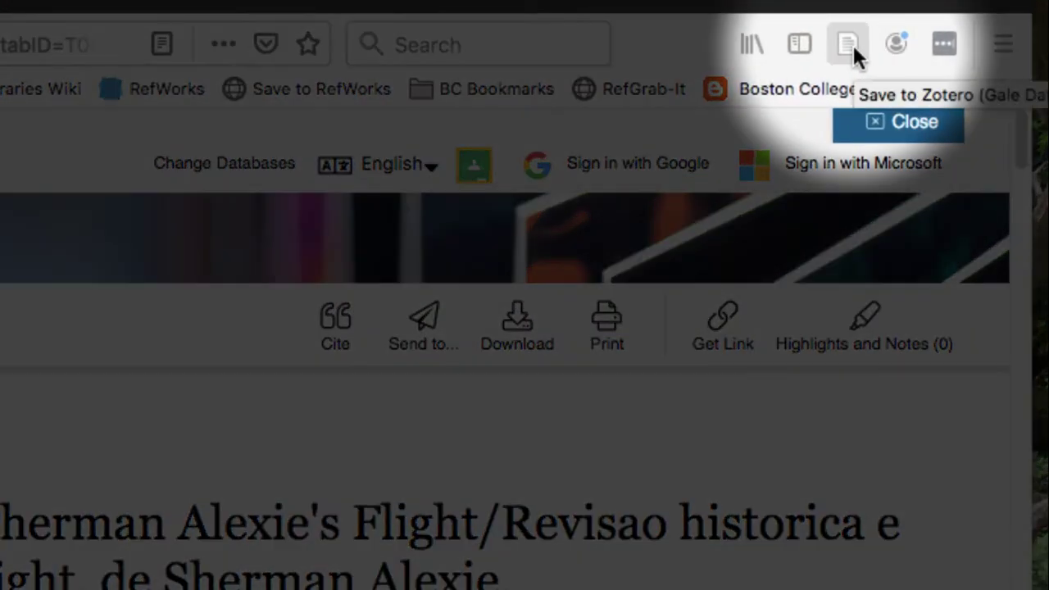
Save the Gale Flight article and the EBSCO MATNM TEL-MI'KMAWI article to Native American Identity
left_click(851, 46)
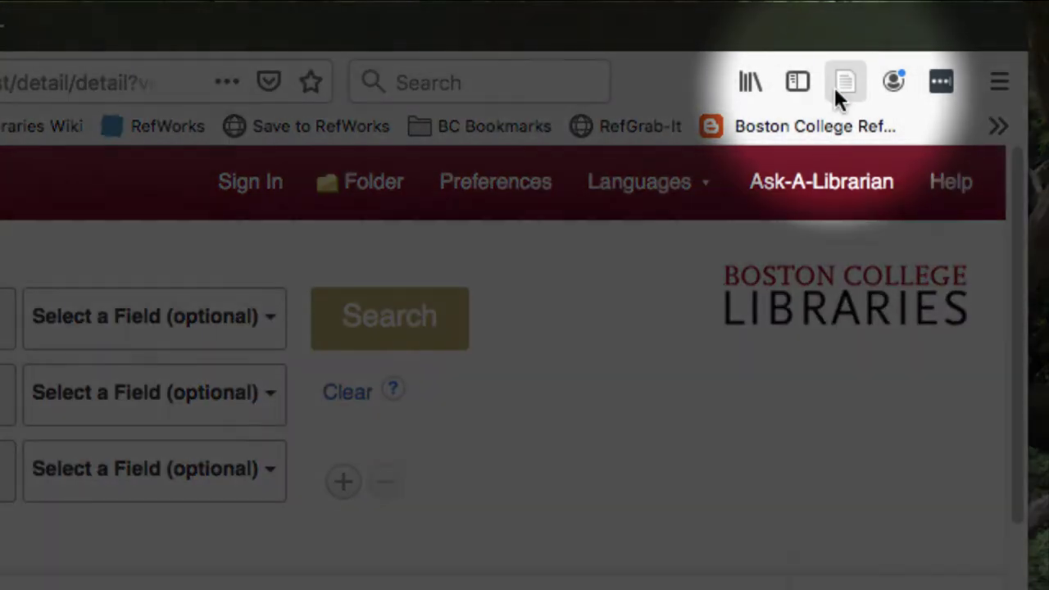
left_click(836, 92)
left_click(798, 208)
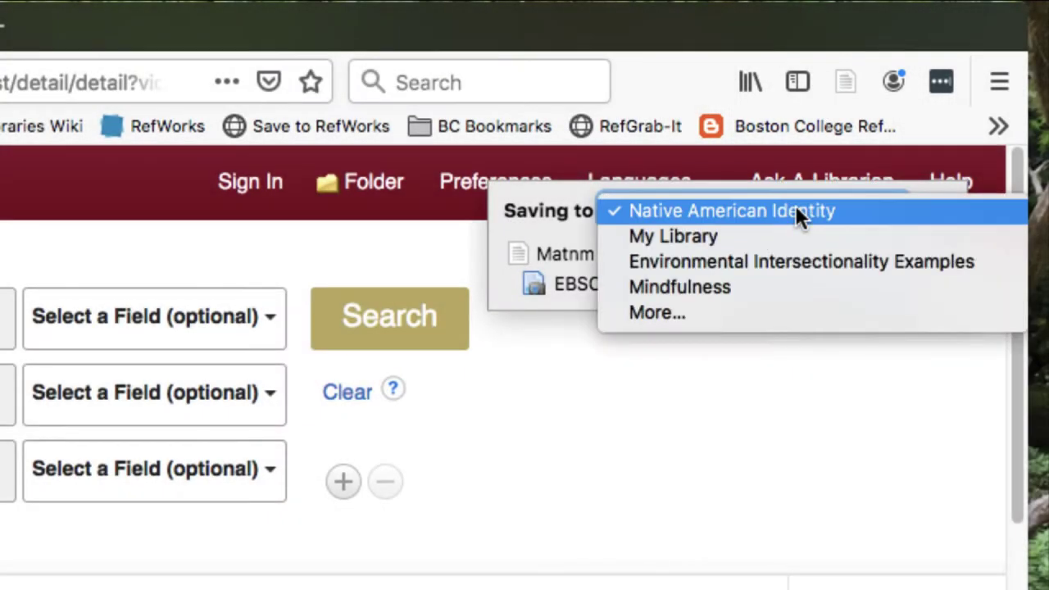
left_click(798, 210)
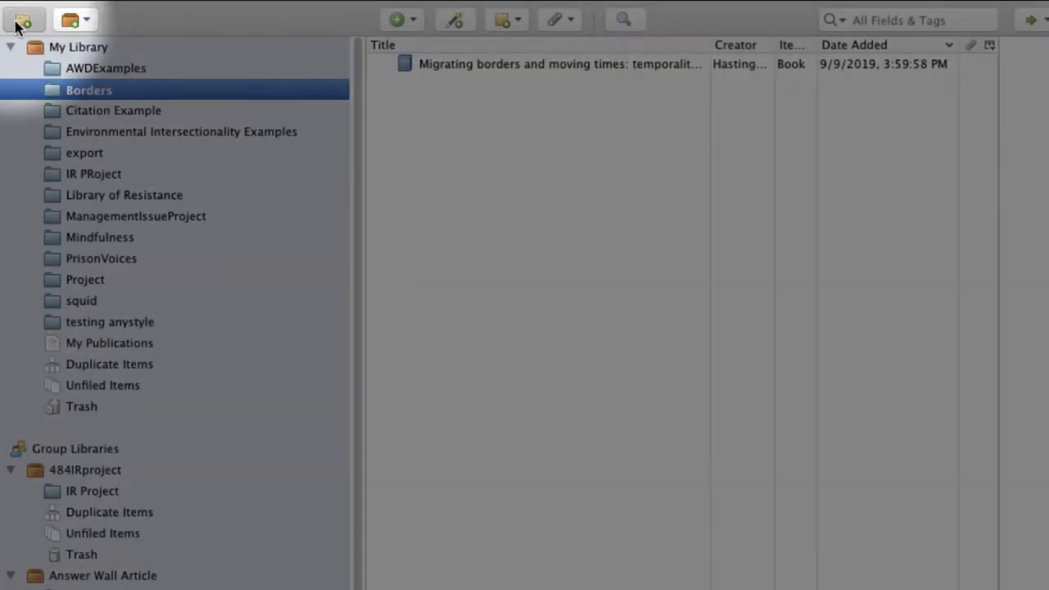
Create a new Zotero collection named 'native american identity'
left_click(23, 20)
type("native american identity")
left_click(760, 170)
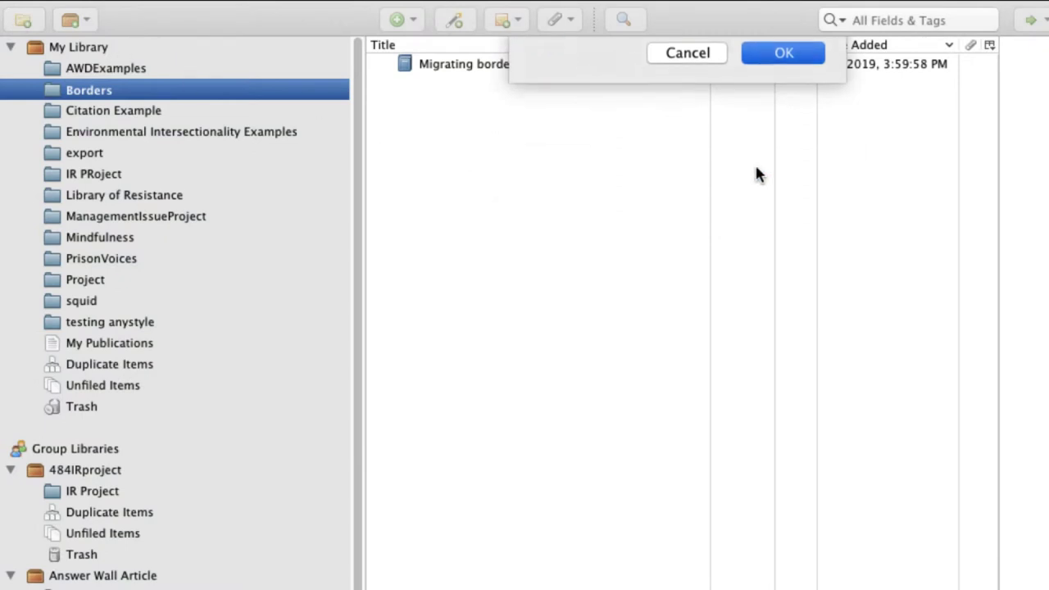
Drag the five newest My Library items, through Contemporary Native American Political Issues, into that collection
left_click(107, 51)
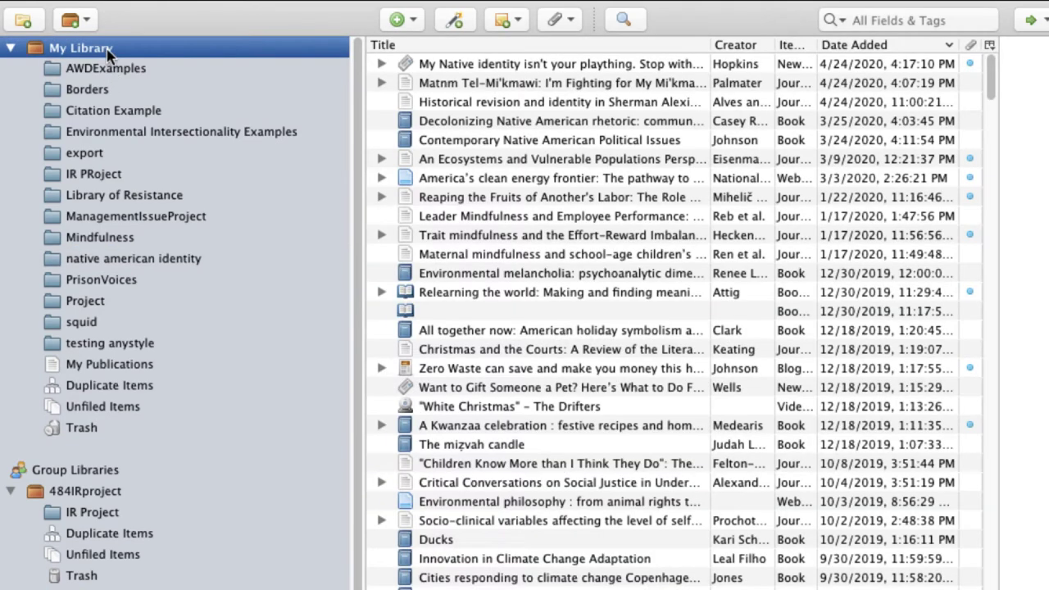
left_click(493, 66)
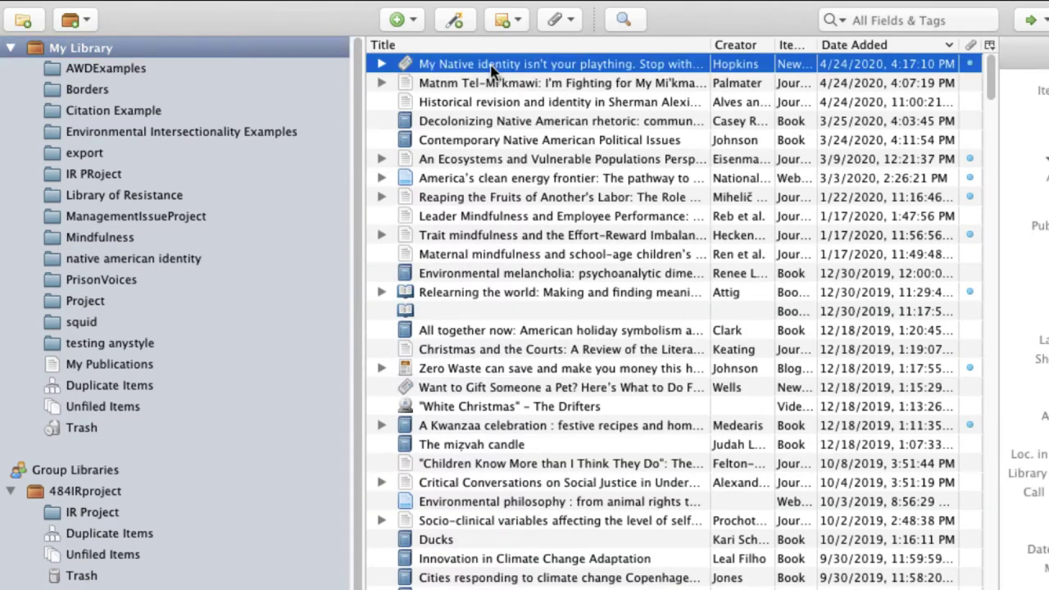
left_click(483, 143, "shift")
left_click_drag(147, 259, 148, 259)
left_click(147, 259)
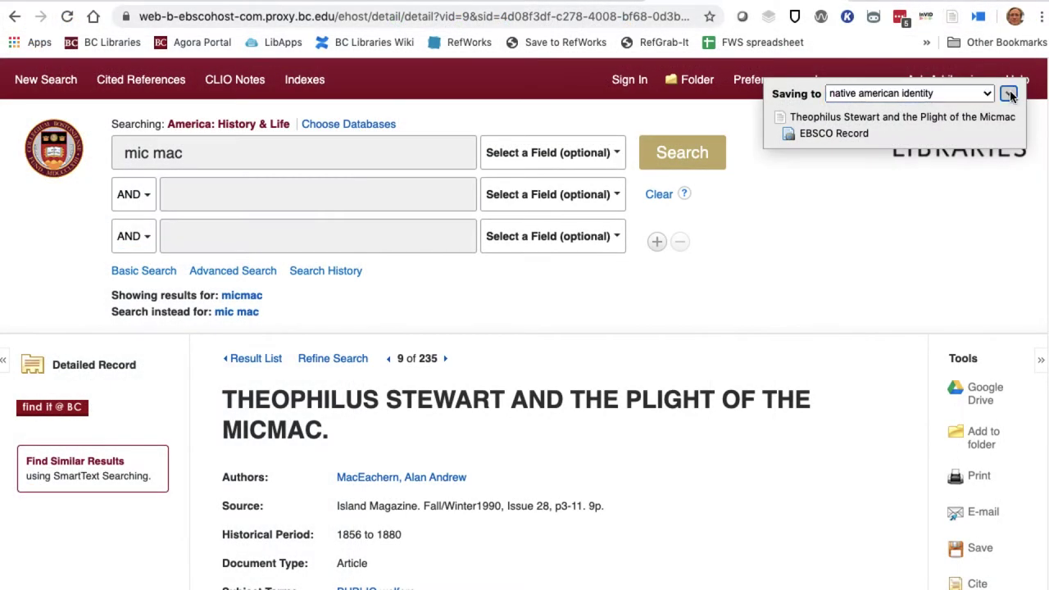
left_click(1009, 94)
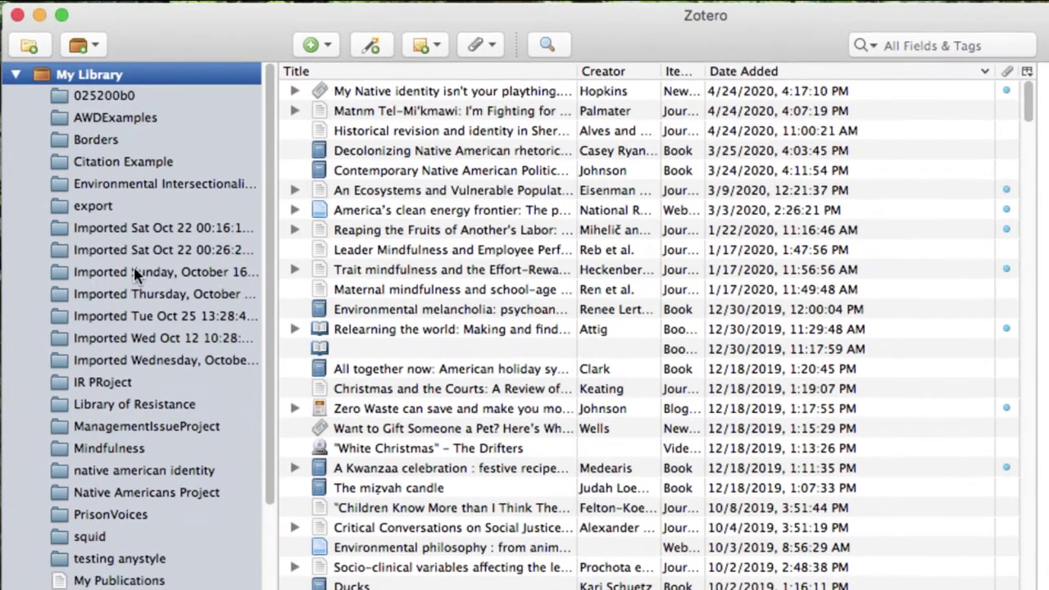
Create an APA 7th bibliography from the first four items in Native Americans Project
left_click(116, 493)
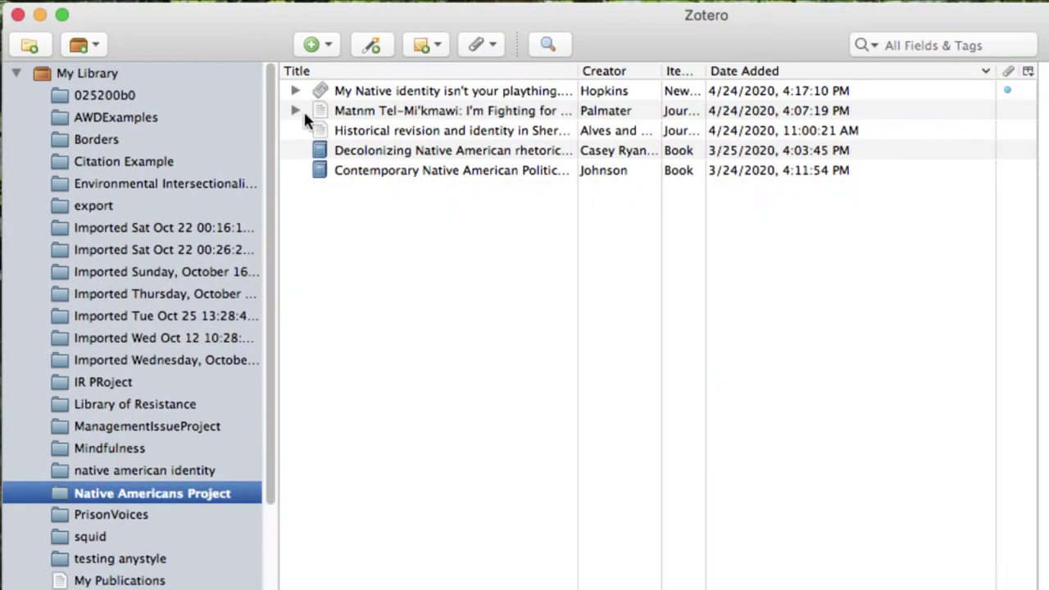
left_click(369, 90)
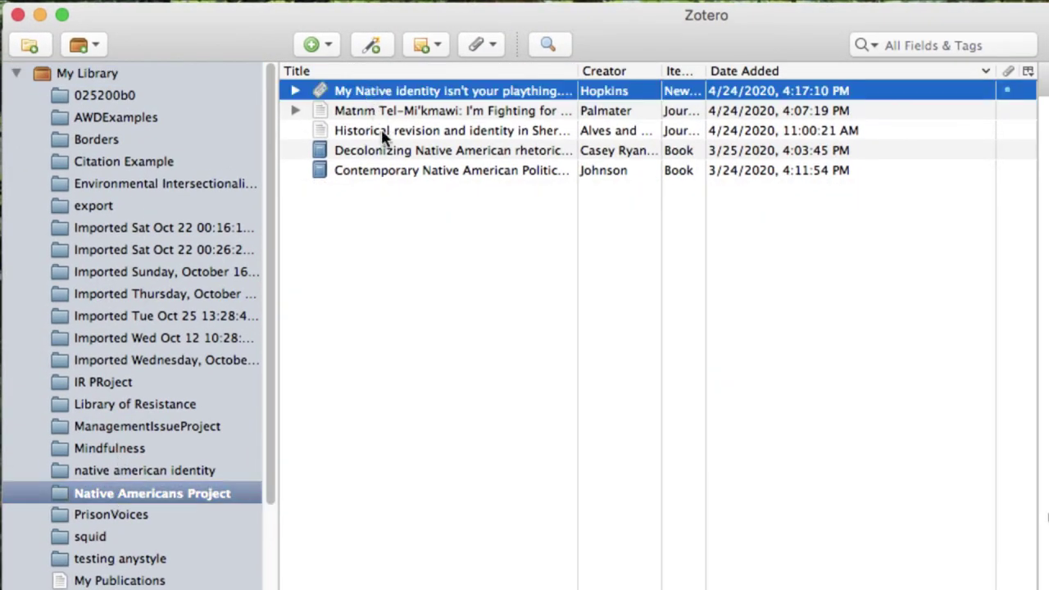
left_click(387, 152, "shift")
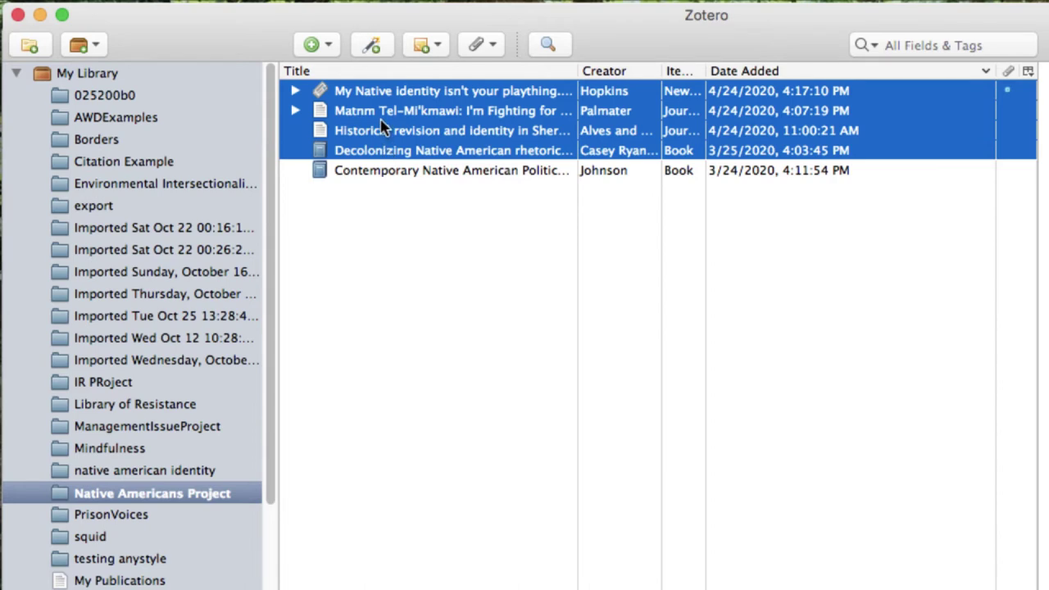
right_click(381, 128)
left_click(452, 343)
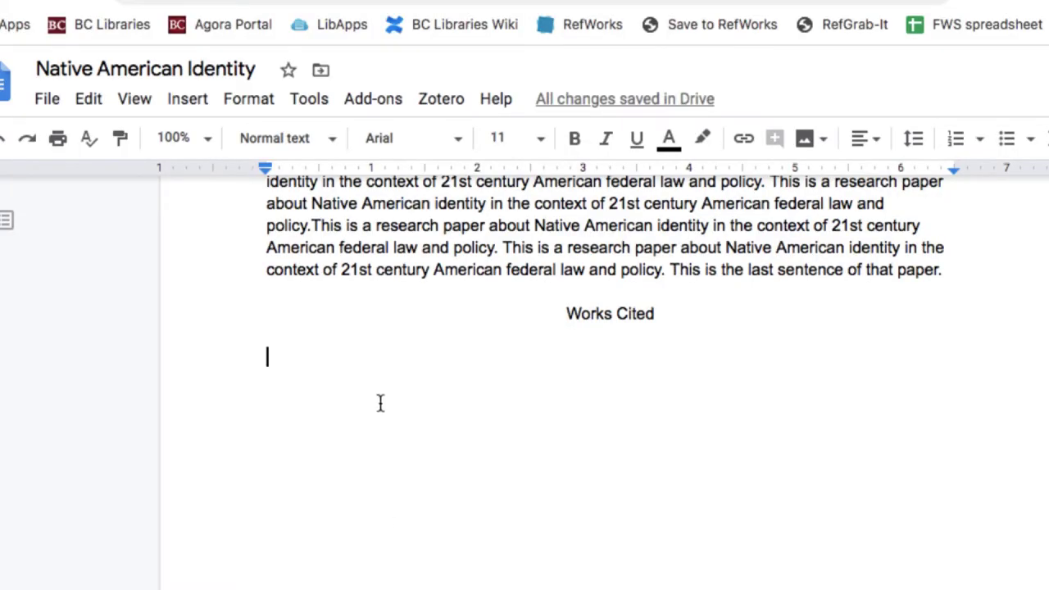
Paste the copied APA bibliography below the Works Cited heading
key("ctrl+v")
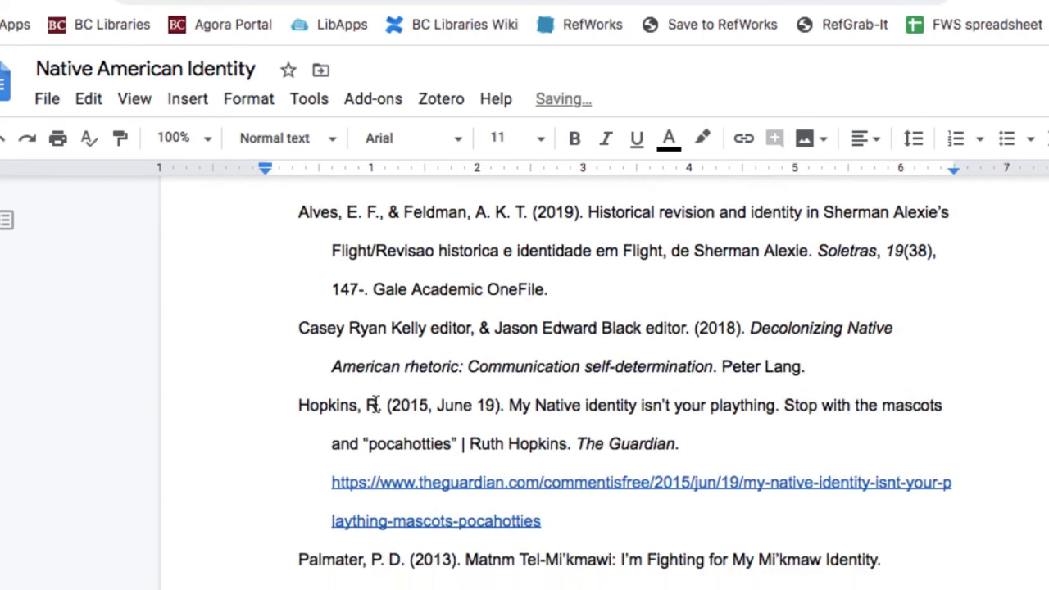
scroll(370, 410, "up", 1)
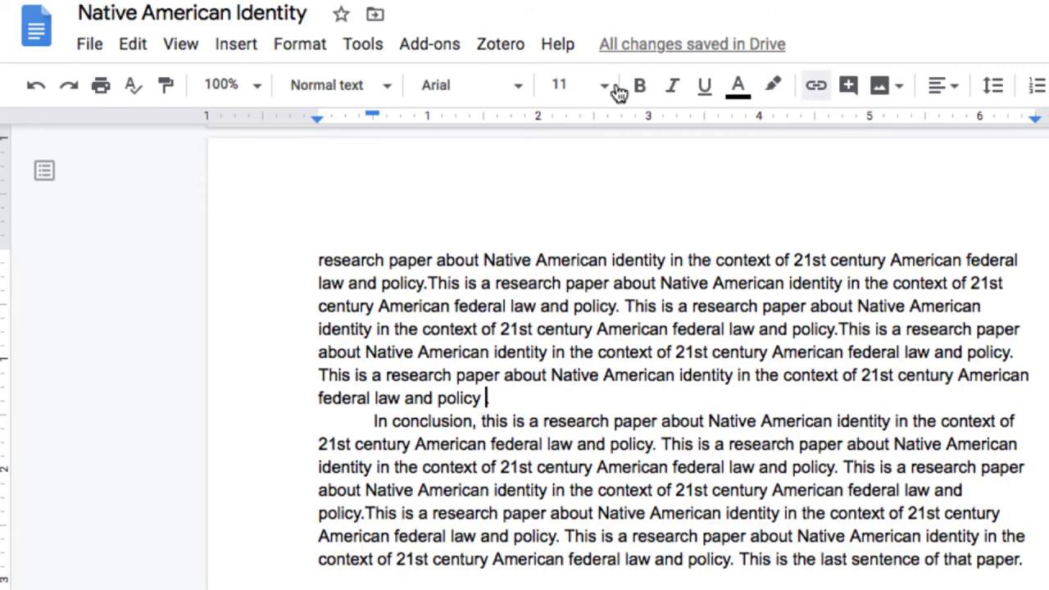
Cite the Matnm Tel-Mi'kmawi article in-text through Zotero's Add/edit citation, adding its Works Cited entry
left_click(498, 44)
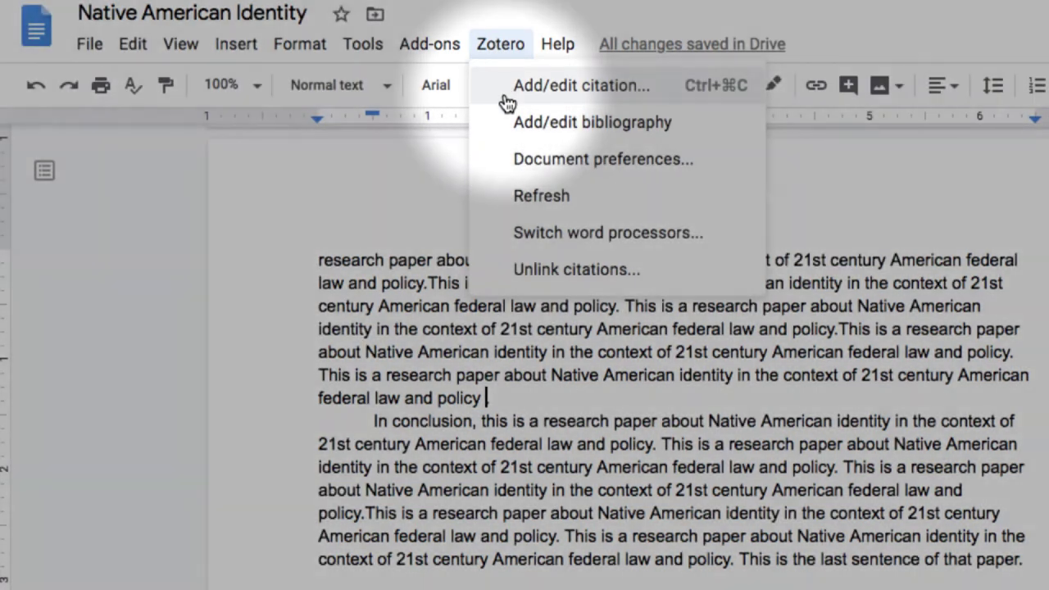
left_click(504, 100)
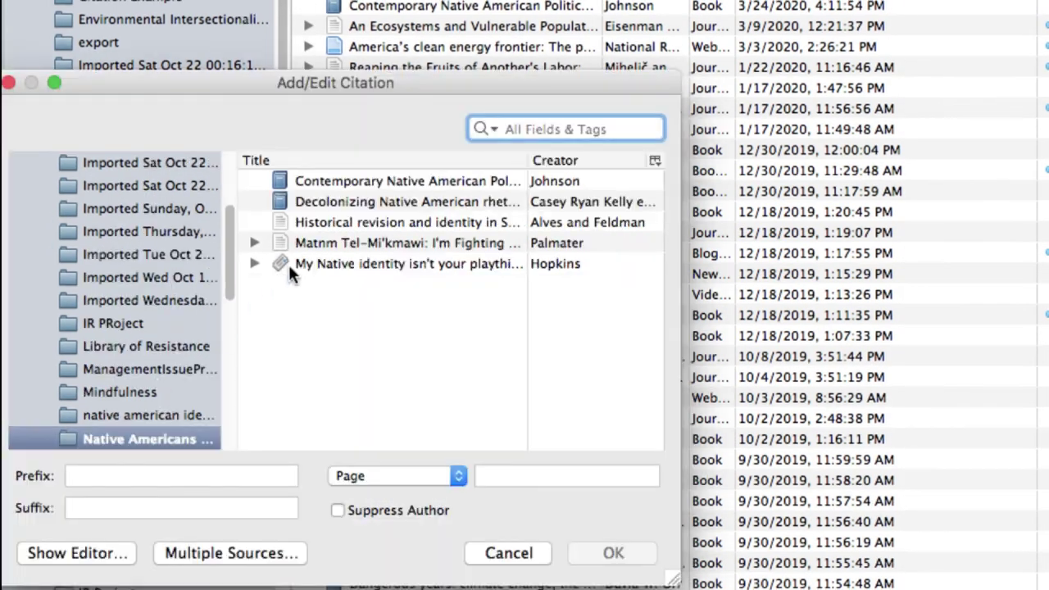
left_click(492, 243)
left_click(623, 554)
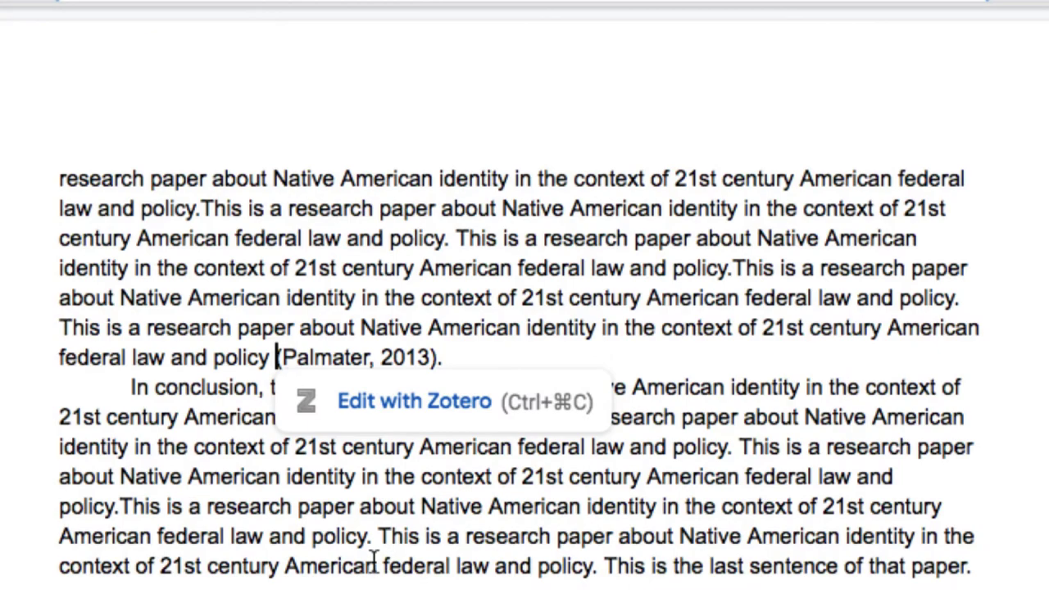
scroll(375, 560, "down", 3)
scroll(375, 560, "down", 1)
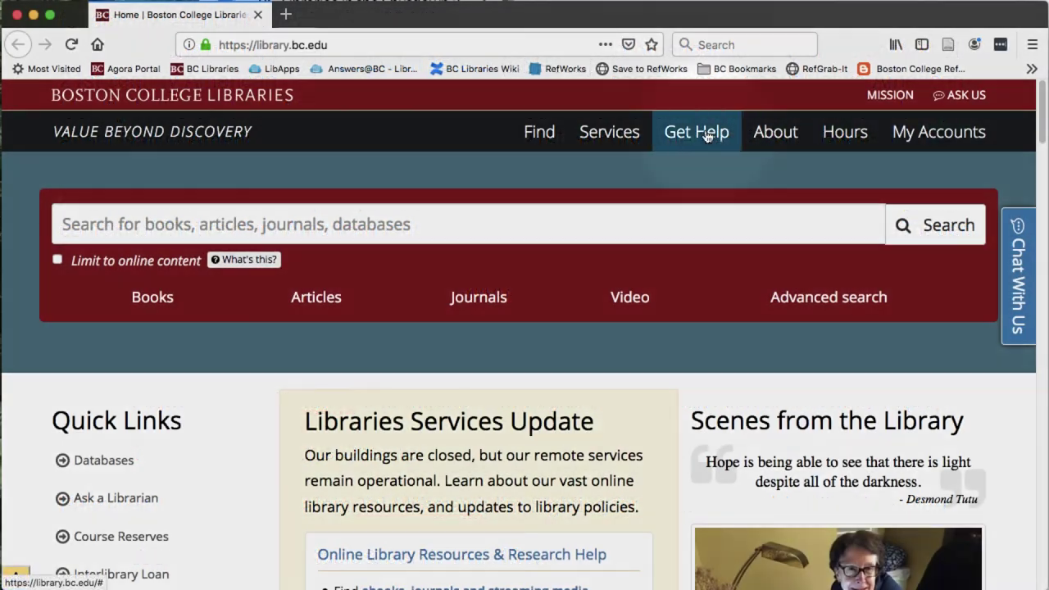
left_click(707, 136)
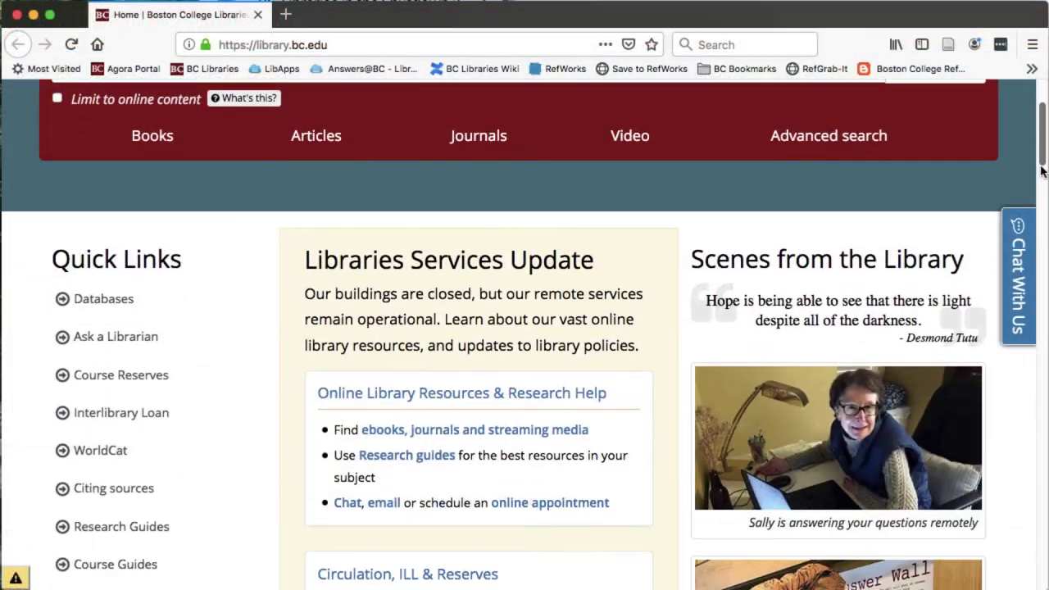
left_click_drag(1043, 170, 1043, 176)
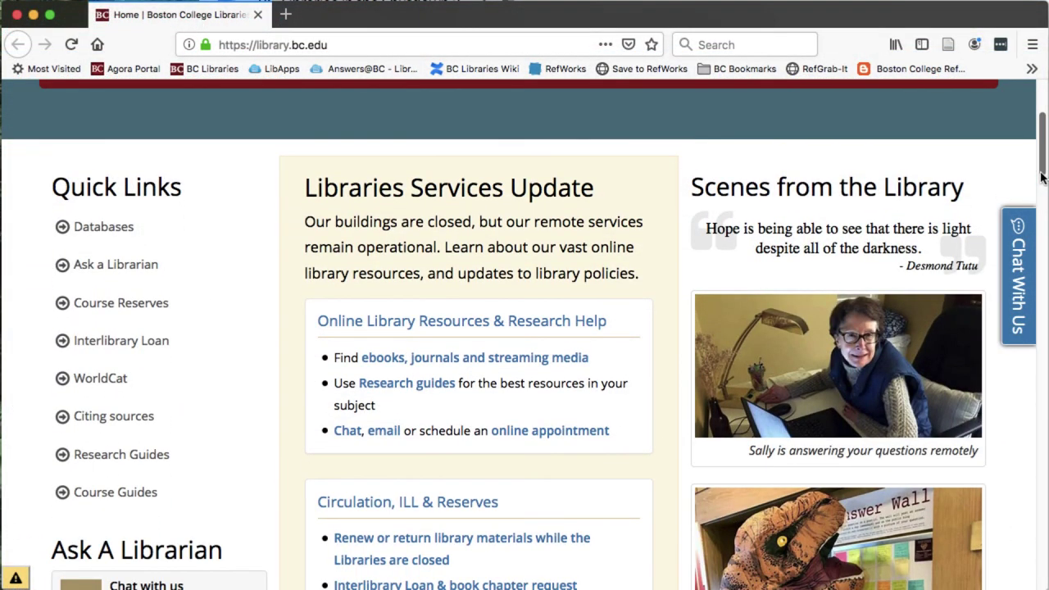